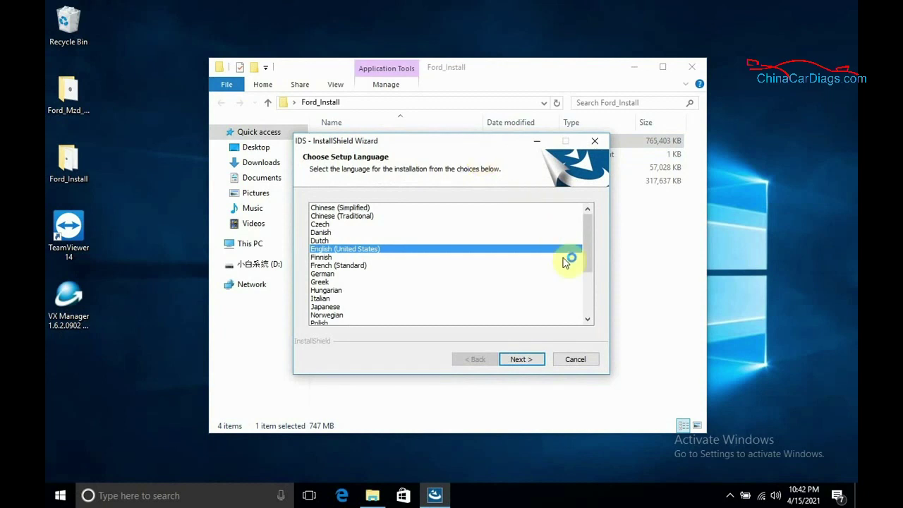
# Step: Begin the IDS 121.01 installation in English (United States) and agree to proceed despite the required restart
pyautogui.scroll(-4, 590, 299)
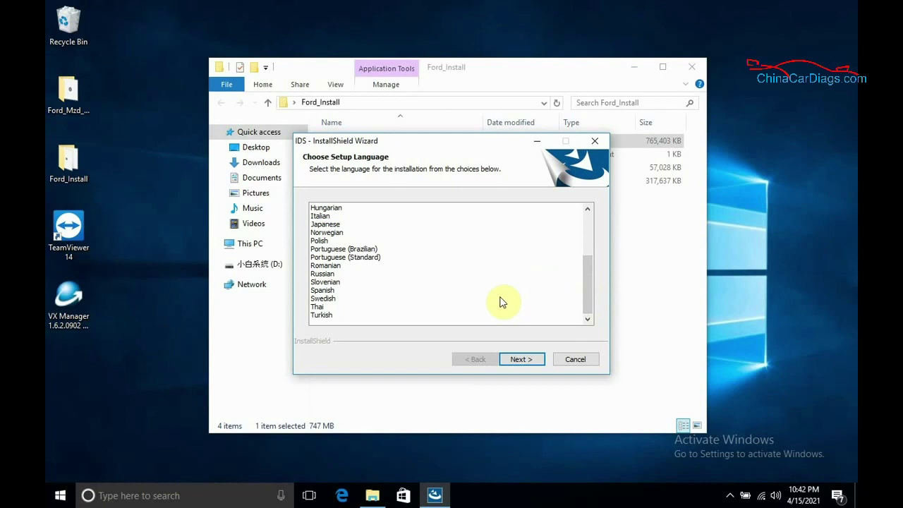
pyautogui.click(522, 360)
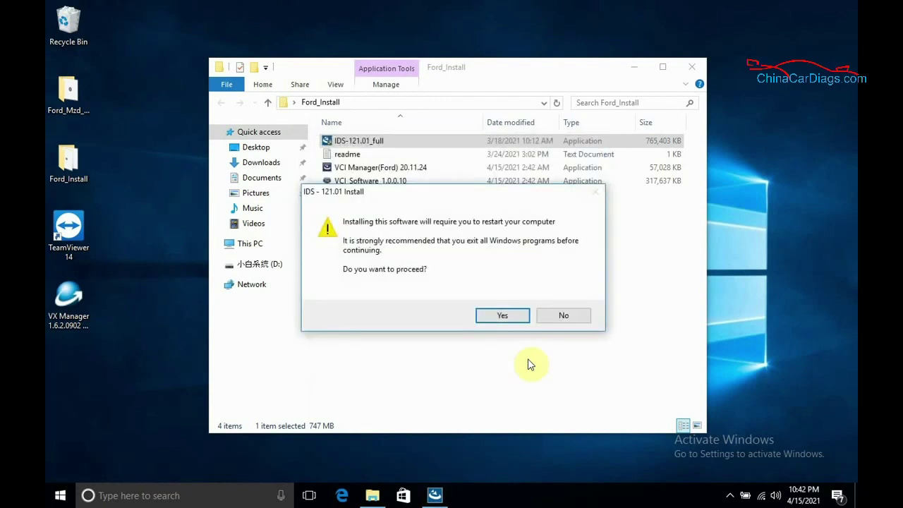
pyautogui.click(516, 318)
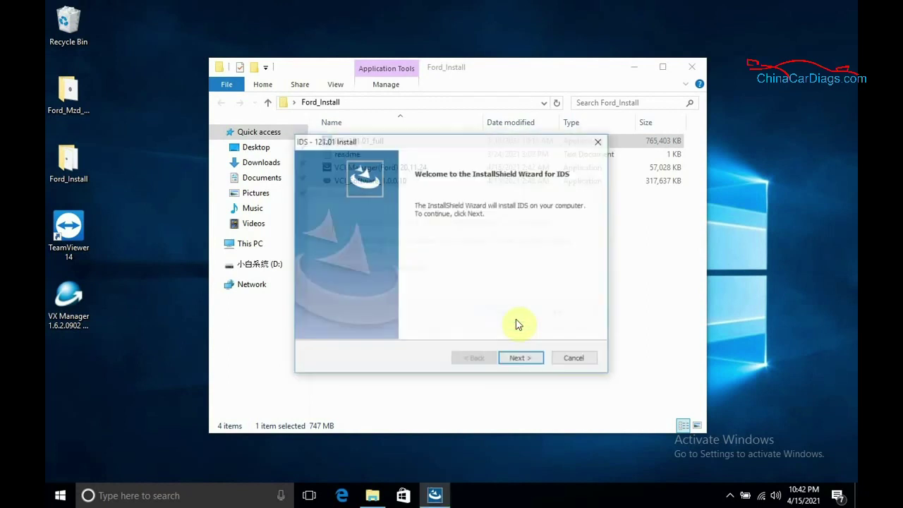
pyautogui.click(522, 359)
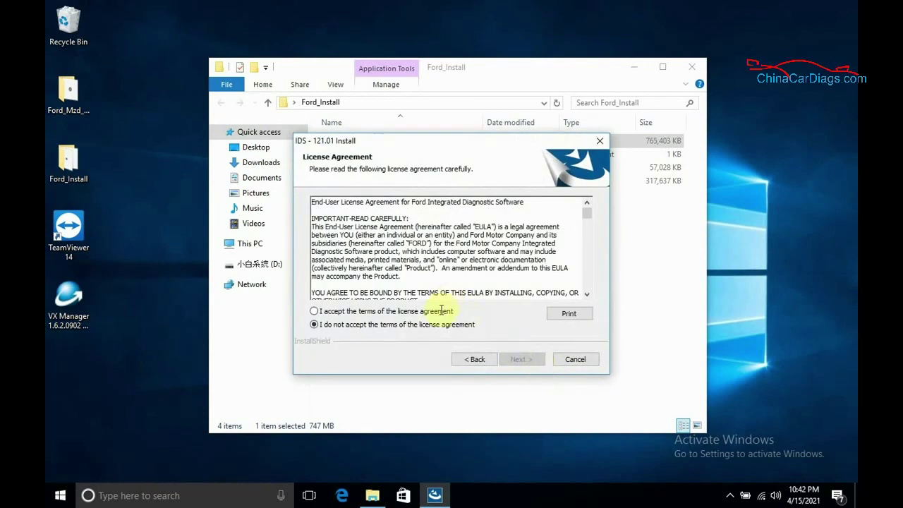
# Step: Accept the license agreement, install IDS to drive C, dismiss the VCI firmware notice, and reboot the computer
pyautogui.click(432, 311)
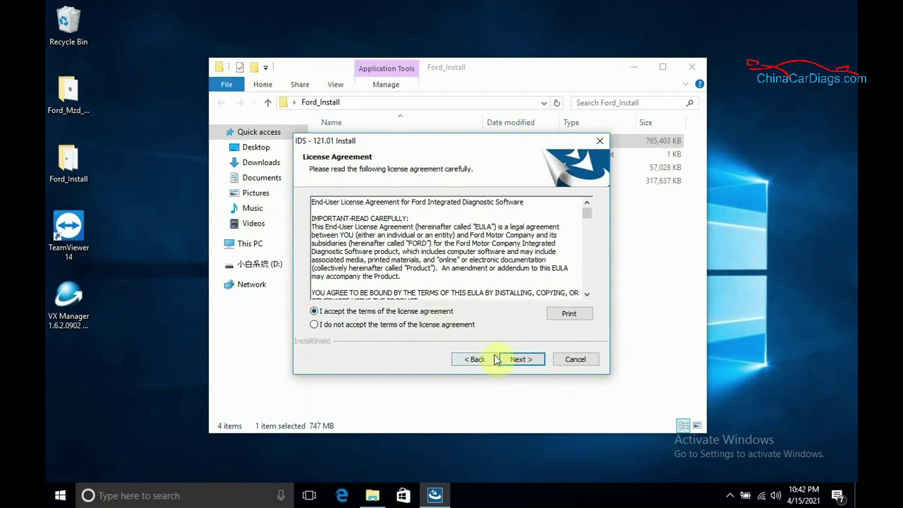
pyautogui.click(521, 360)
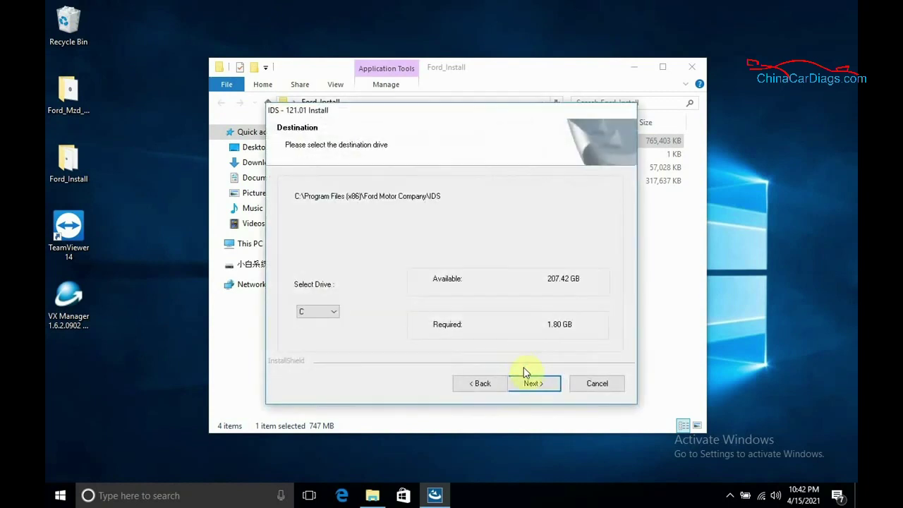
pyautogui.click(526, 383)
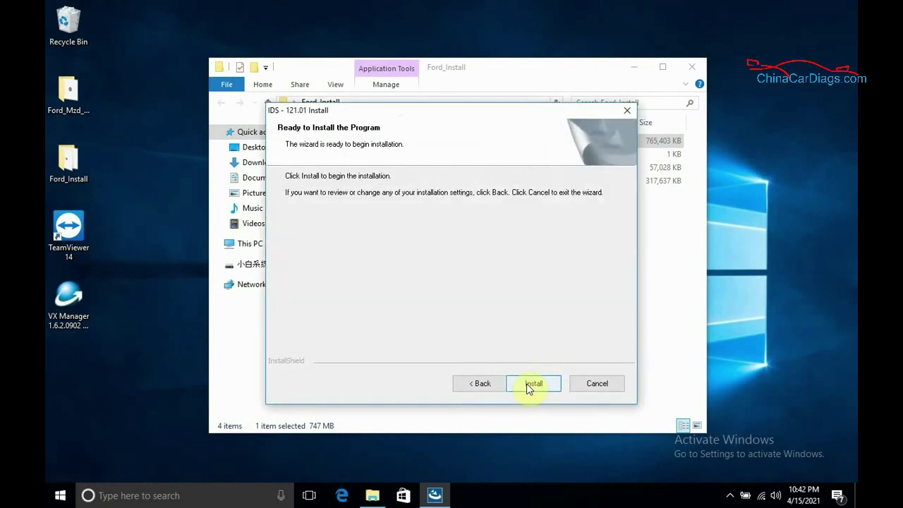
pyautogui.click(526, 383)
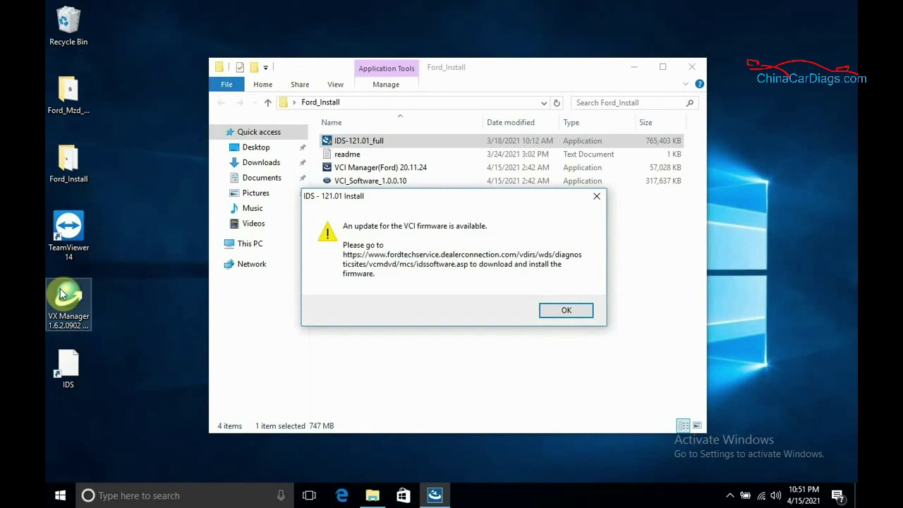
pyautogui.click(565, 310)
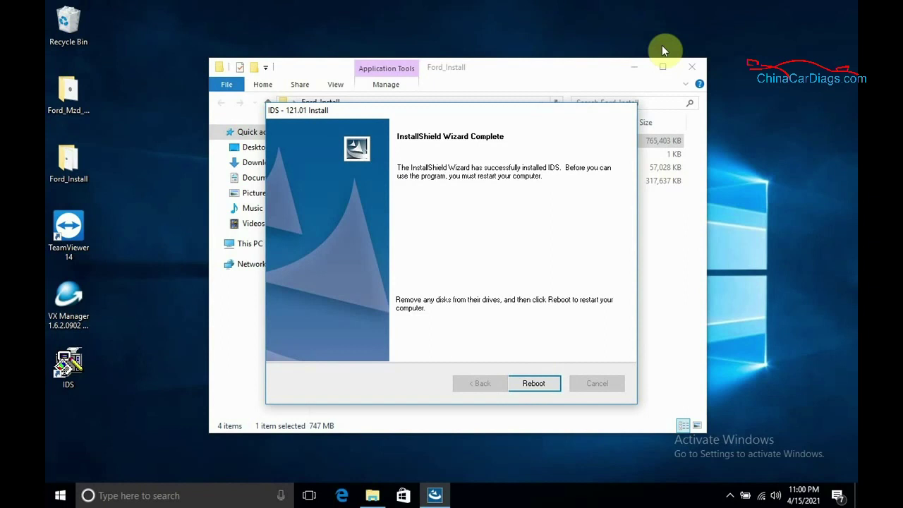
pyautogui.click(519, 383)
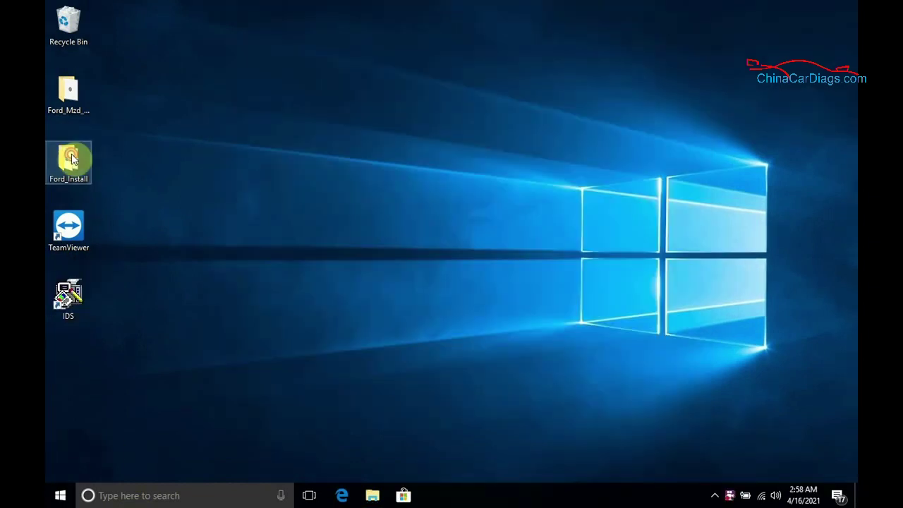
# Step: Install VCI Manager(Ford) 20.11.24 from the Ford_Install folder on the desktop and finish its setup wizard
pyautogui.doubleClick(68, 160)
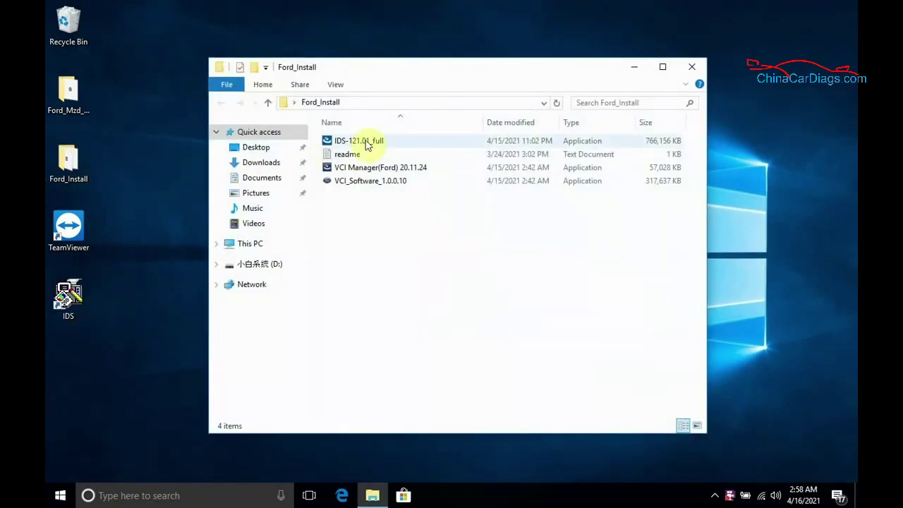
pyautogui.click(364, 168)
pyautogui.rightClick(372, 167)
pyautogui.click(388, 182)
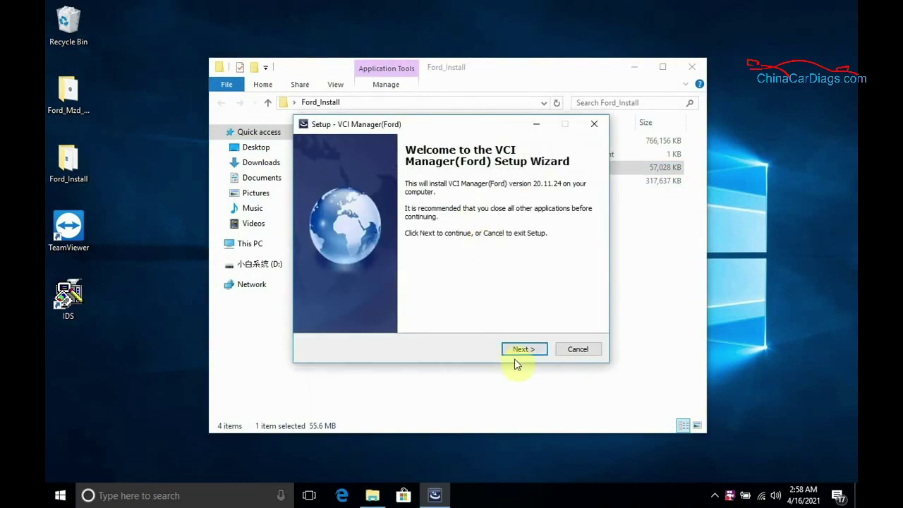
pyautogui.click(518, 350)
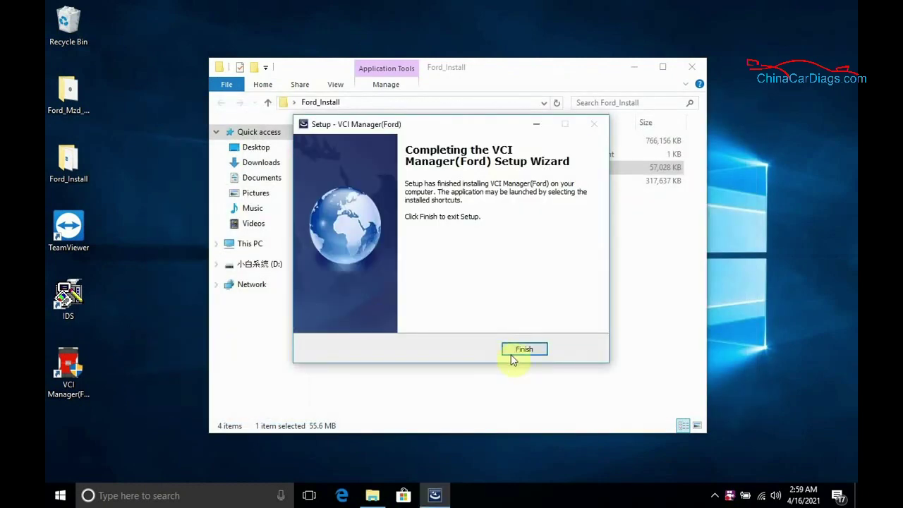
pyautogui.click(533, 352)
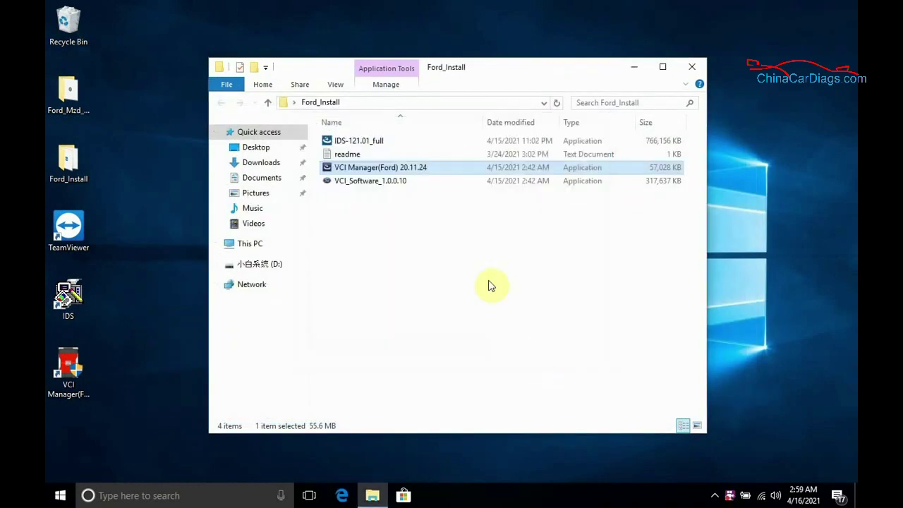
# Step: Install VCI_Software_1.0.0.10 from the Ford_Install folder, finish its setup wizard, and close the folder
pyautogui.click(409, 186)
pyautogui.rightClick(409, 185)
pyautogui.click(451, 195)
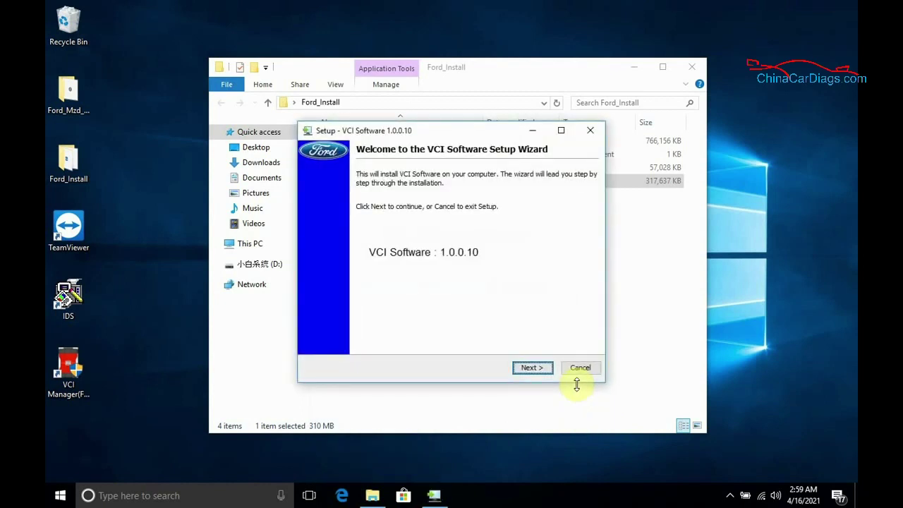
pyautogui.click(530, 368)
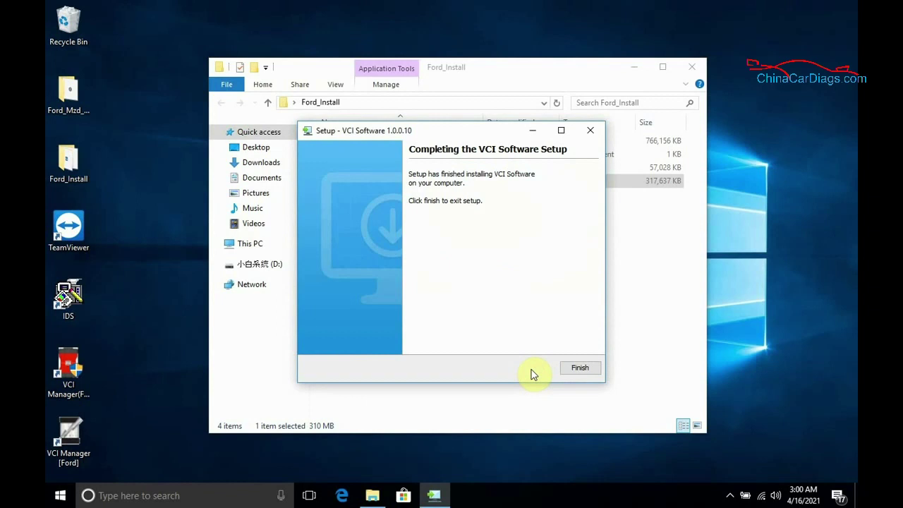
pyautogui.click(583, 368)
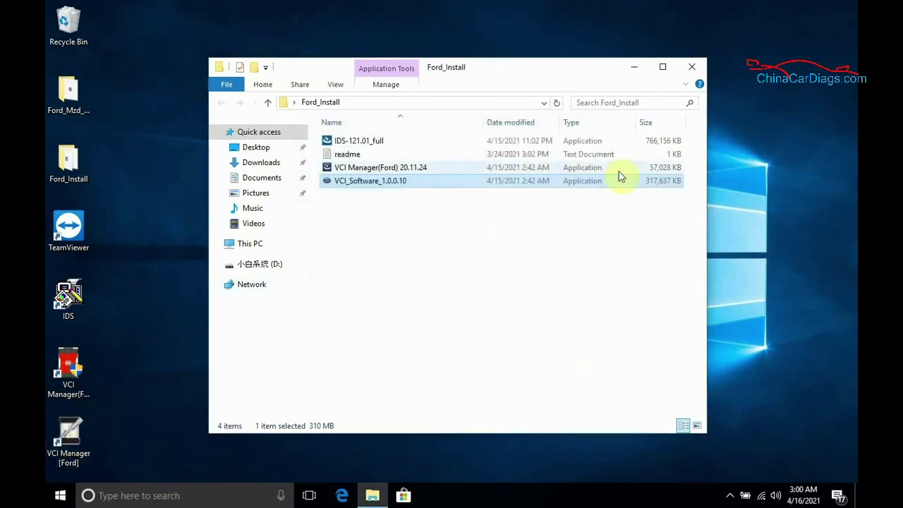
pyautogui.click(691, 66)
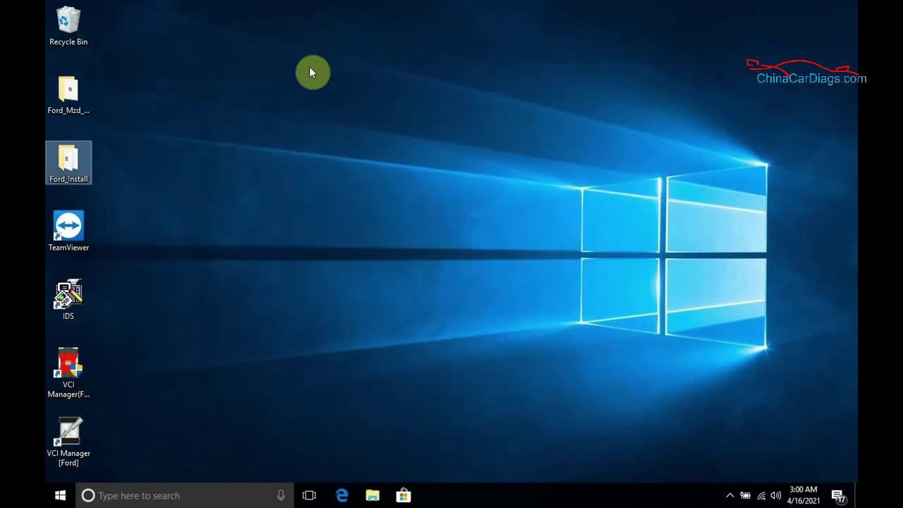
# Step: Move the IDS_Patch file from the Ford_Mzd_Patch folder to the desktop and close the folder
pyautogui.doubleClick(79, 92)
pyautogui.moveTo(415, 144); pyautogui.dragTo(131, 36)
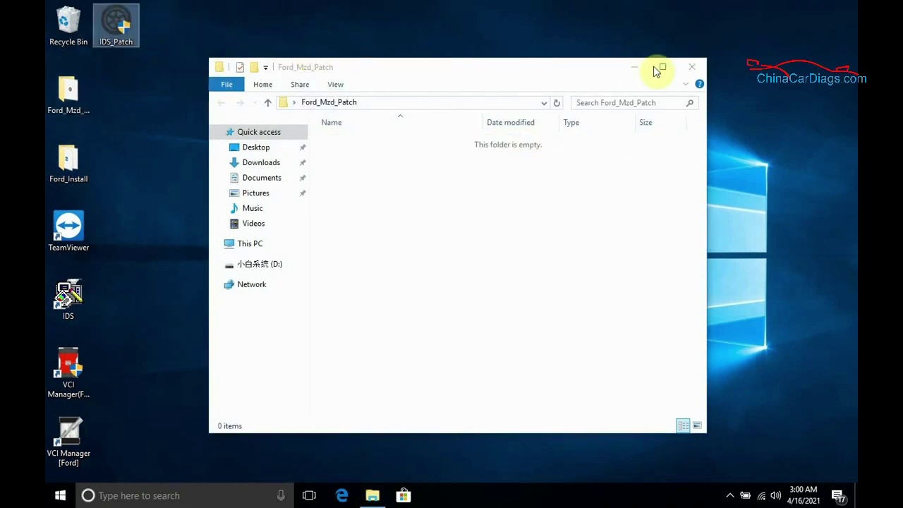
pyautogui.click(689, 68)
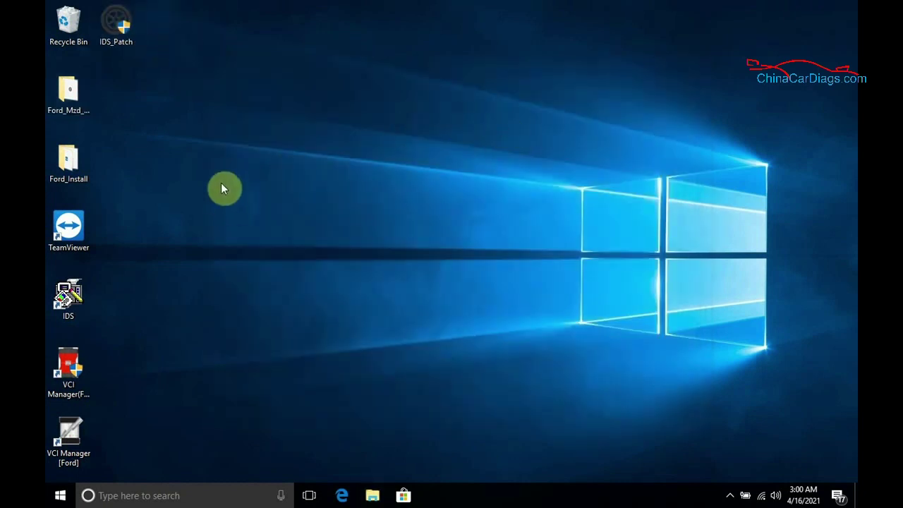
# Step: Install VX Manager 1.8.4.0315 and finish setup with Run VX Manager and Visit website turned off
pyautogui.rightClick(120, 89)
pyautogui.click(141, 97)
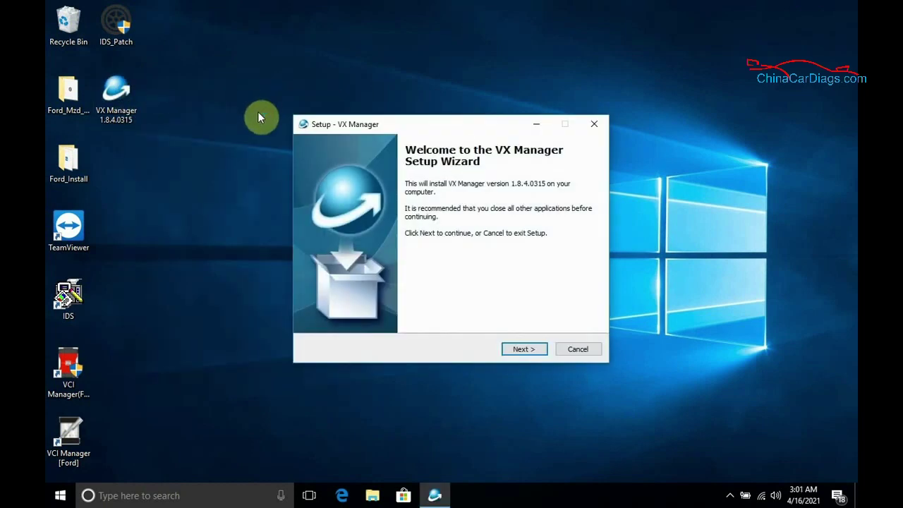
pyautogui.click(519, 348)
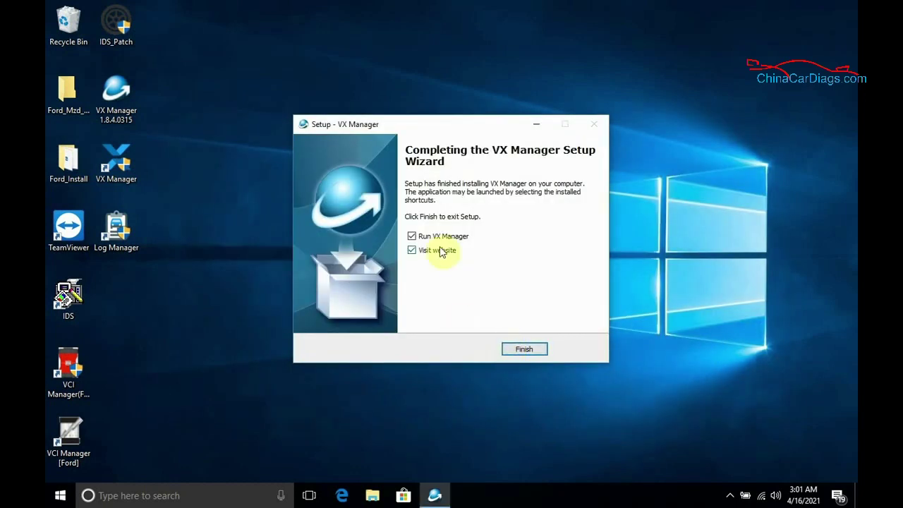
pyautogui.click(435, 252)
pyautogui.click(453, 243)
pyautogui.click(519, 347)
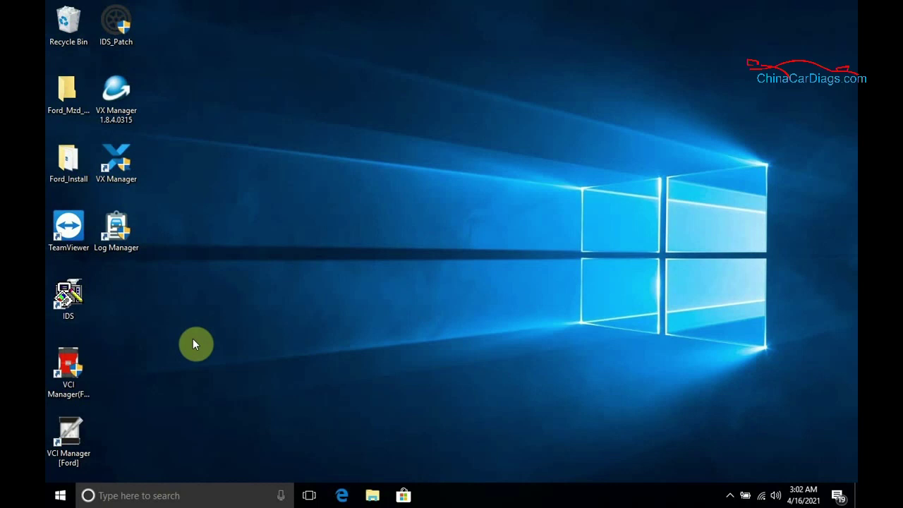
# Step: Launch VX Manager and compare the connected device's current VCI firmware version with the latest, without upgrading
pyautogui.rightClick(115, 175)
pyautogui.click(186, 186)
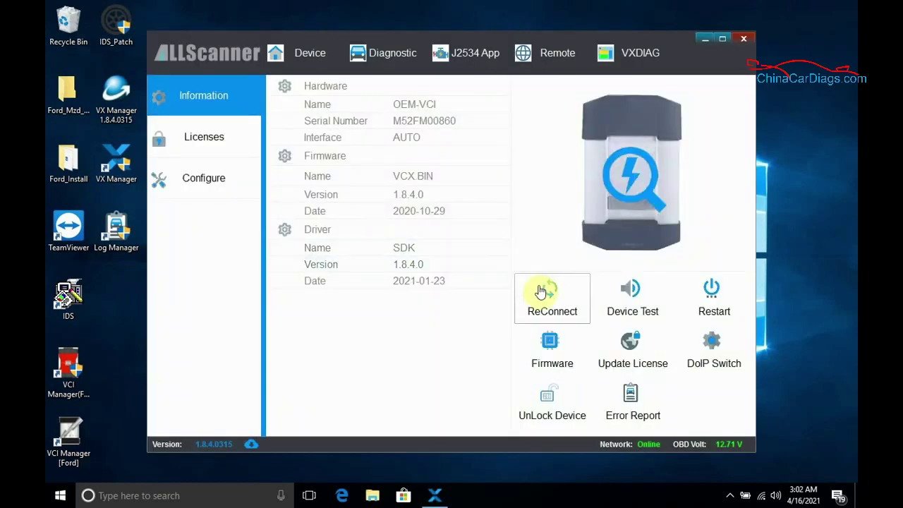
pyautogui.click(551, 350)
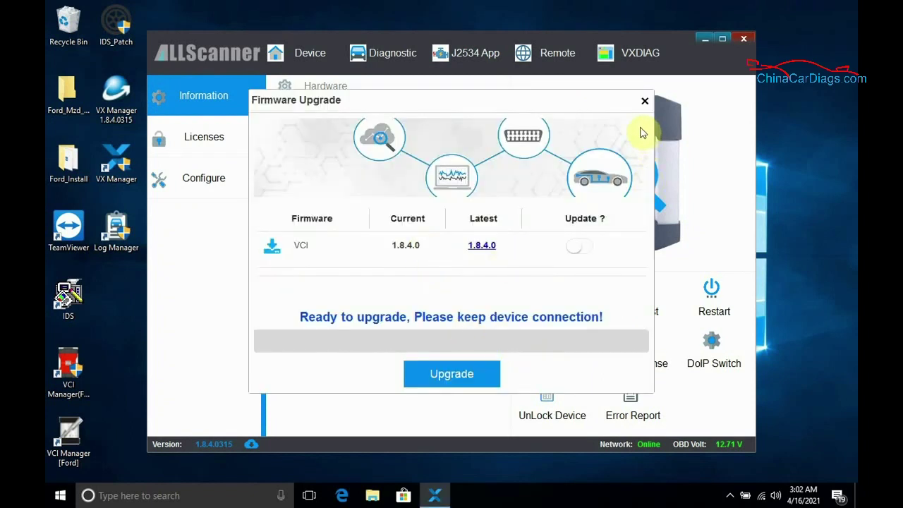
pyautogui.click(644, 103)
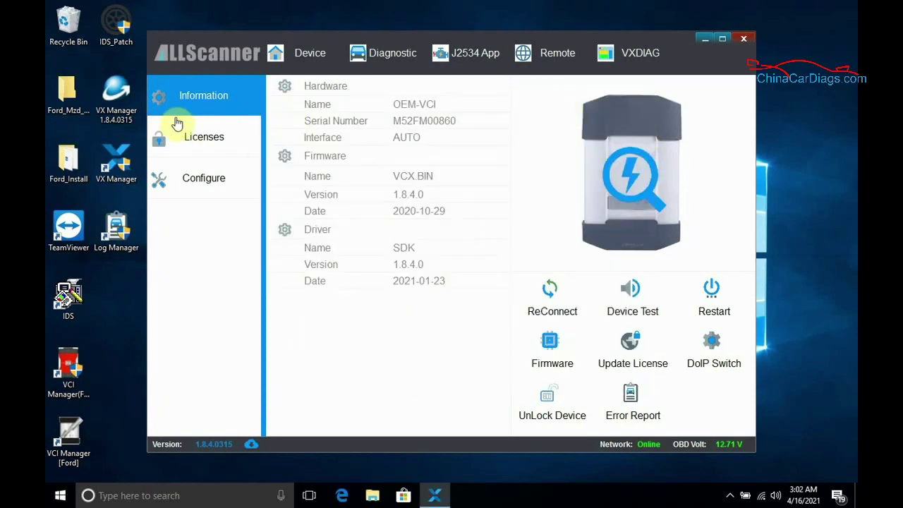
# Step: Review the device's licenses and the available diagnostic apps in VX Manager, and close it
pyautogui.click(221, 146)
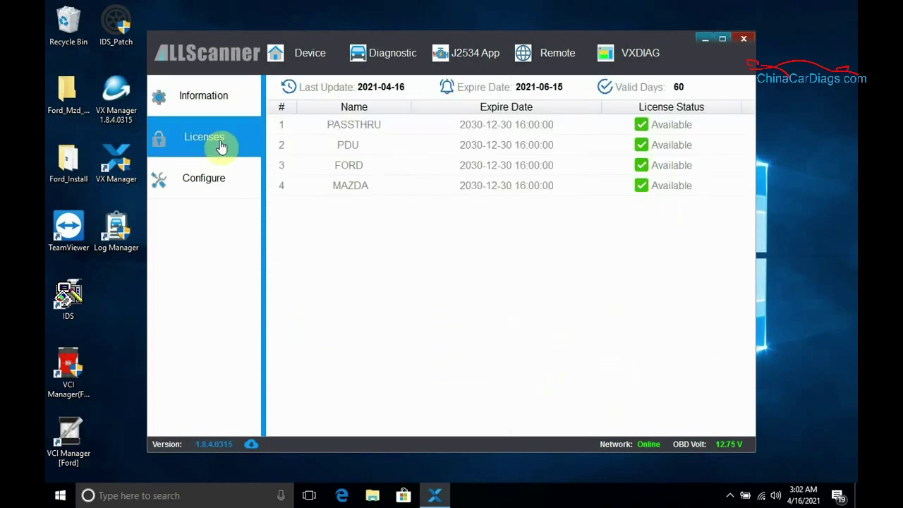
pyautogui.click(408, 73)
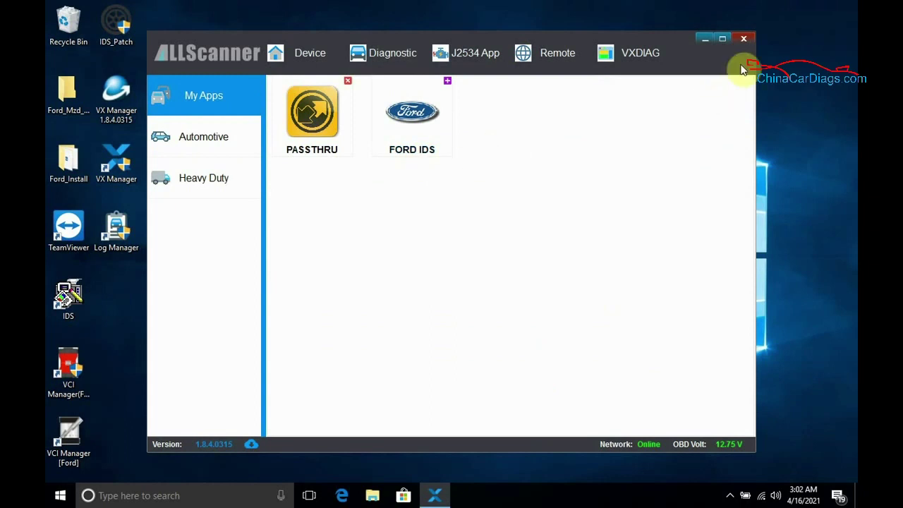
pyautogui.click(745, 40)
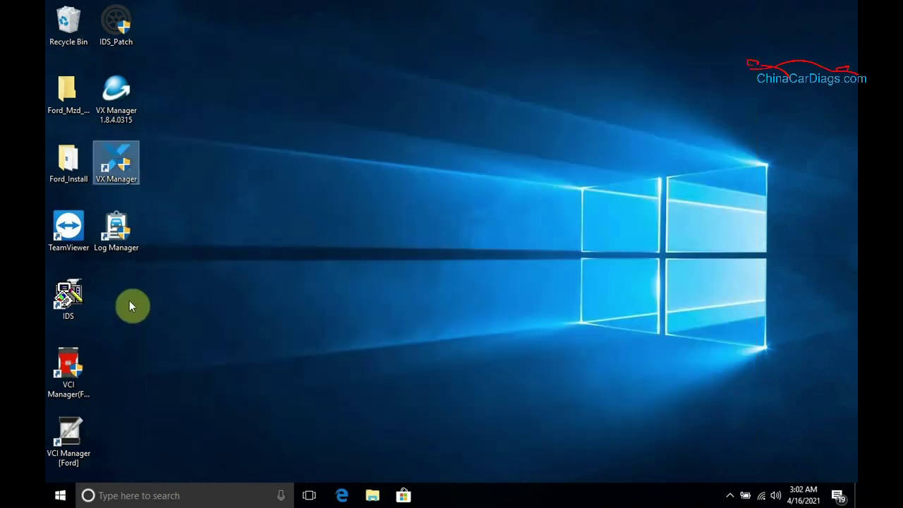
# Step: Run IDS_Patch from the desktop and start a new vehicle session in IDS
pyautogui.rightClick(115, 38)
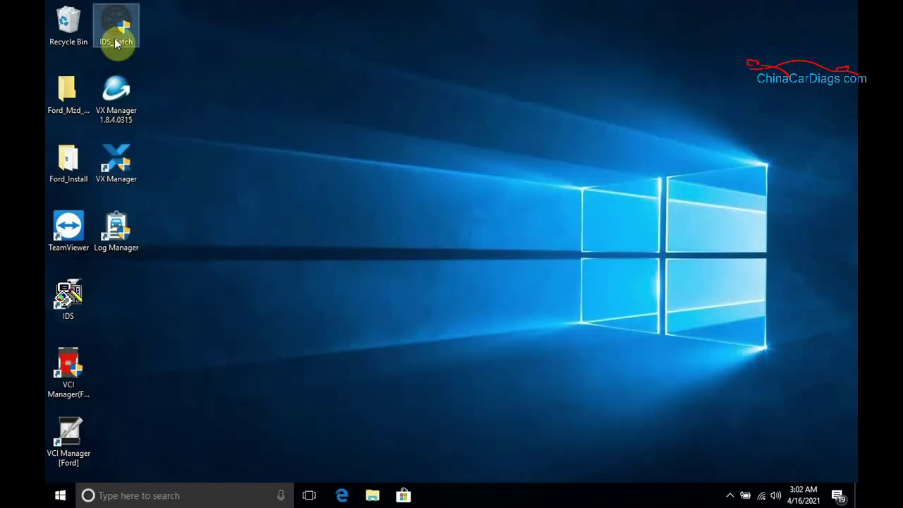
pyautogui.click(161, 50)
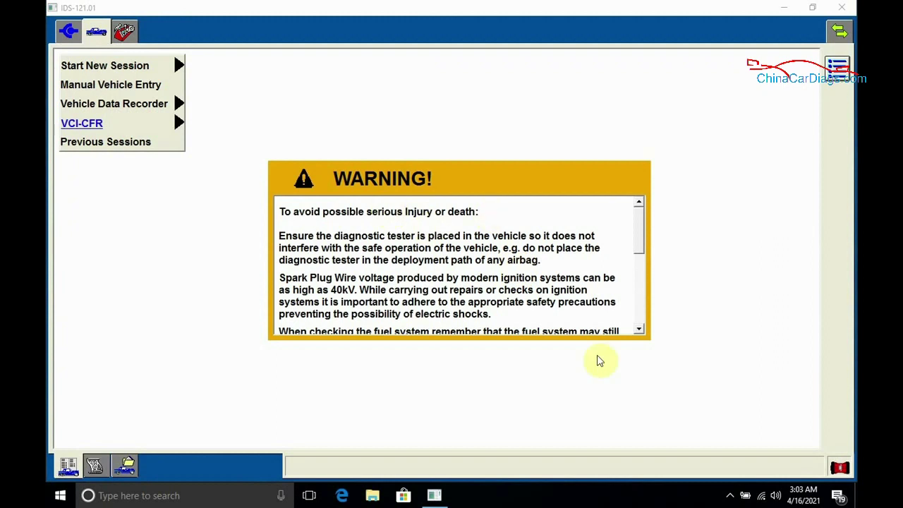
pyautogui.click(159, 67)
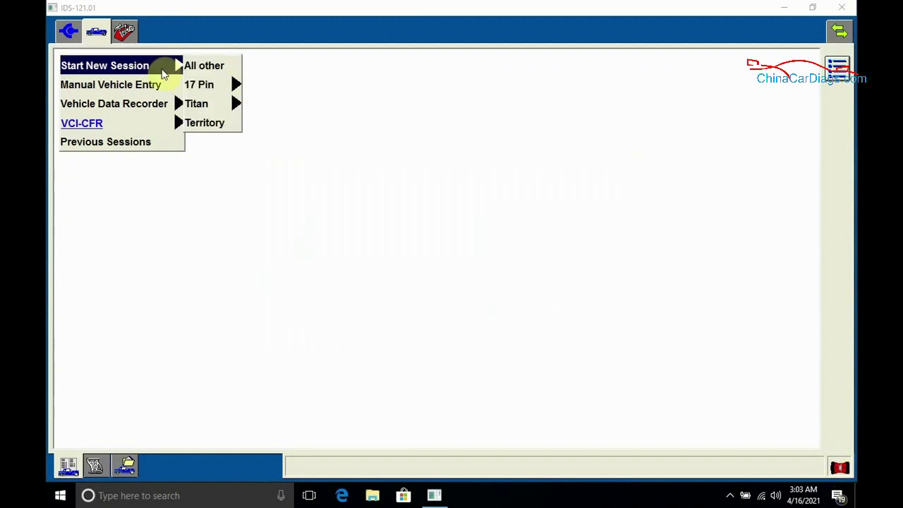
pyautogui.click(845, 441)
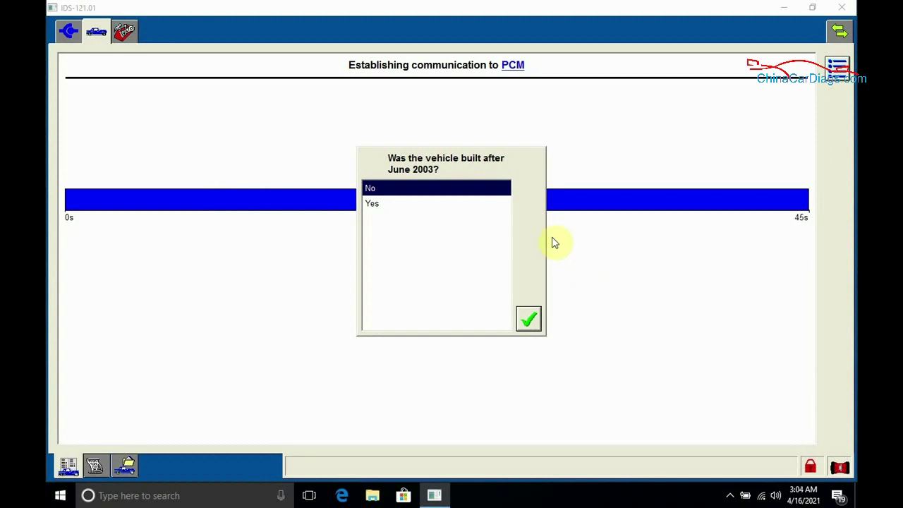
# Step: Answer Yes to the vehicle being built after June 2003 and confirm the Mondeo 2.0L vehicle specification as correct
pyautogui.click(457, 204)
pyautogui.click(528, 319)
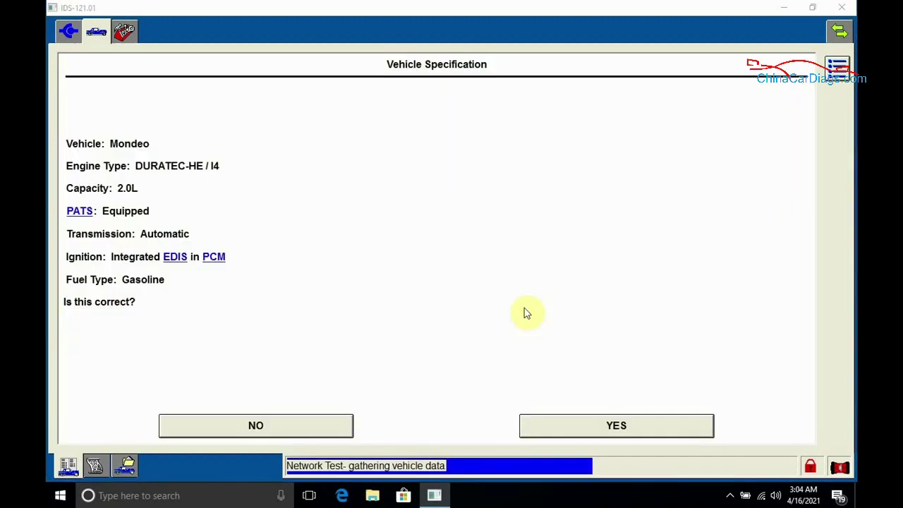
pyautogui.click(596, 429)
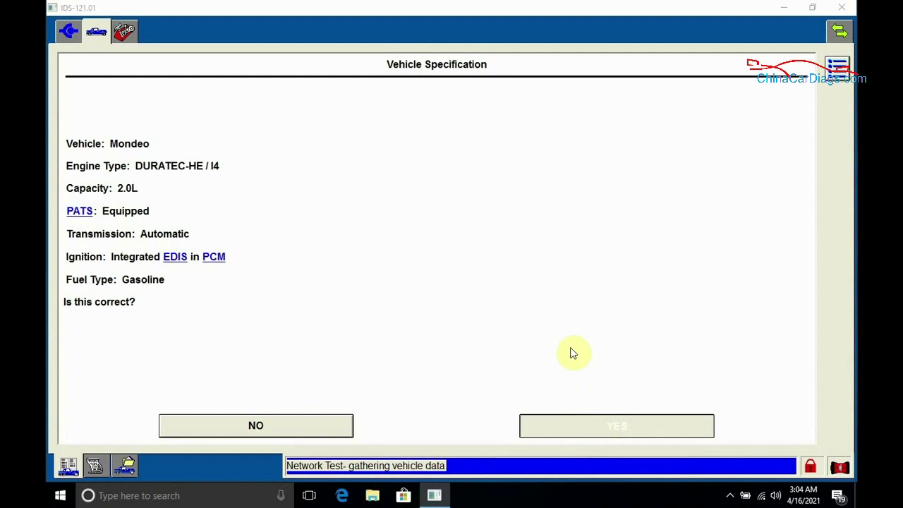
# Step: Finish the vehicle identification and start the Self Test diagnostic function for the vehicle
pyautogui.click(832, 434)
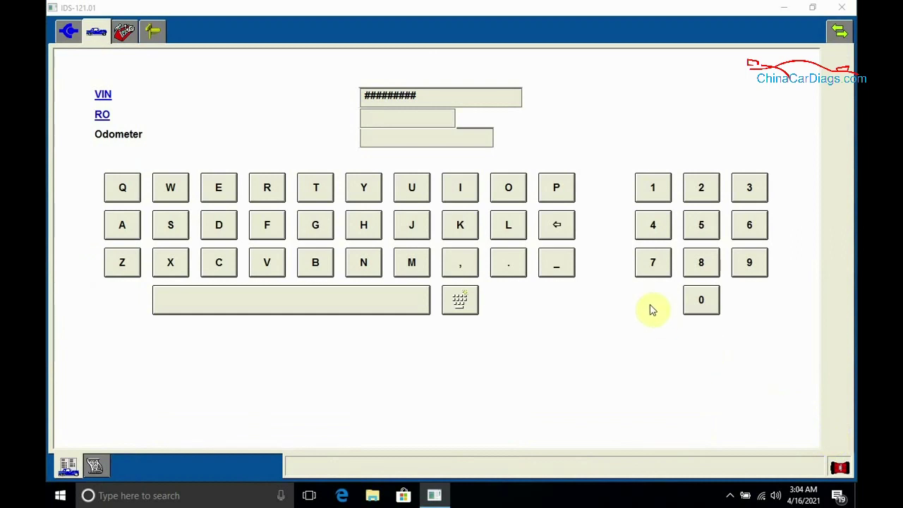
pyautogui.click(131, 36)
pyautogui.click(118, 107)
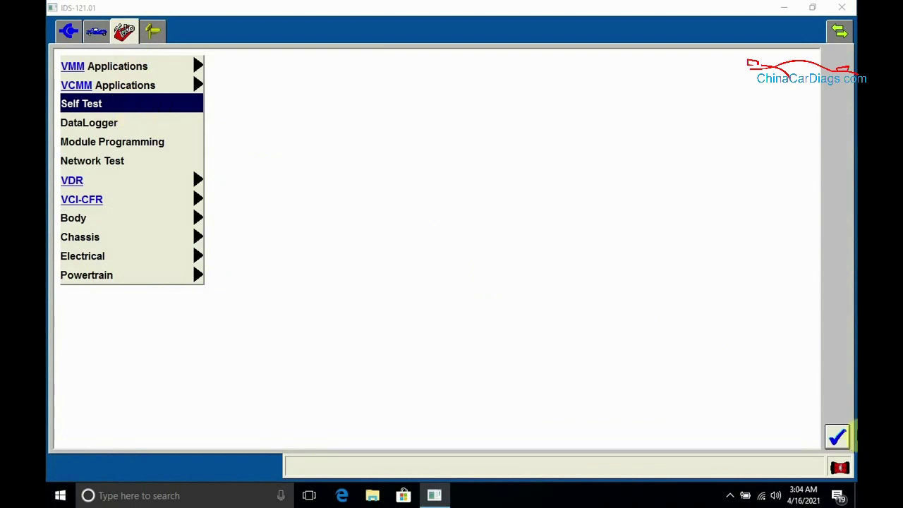
pyautogui.click(837, 437)
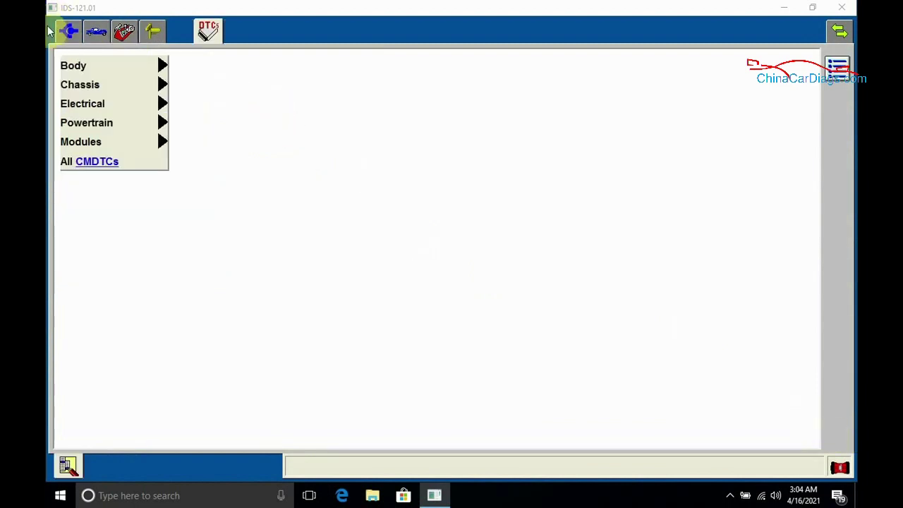
# Step: Run Retrieve CMDTCs for the powertrain's engine, confirming that the ignition switch is set to ON
pyautogui.click(89, 124)
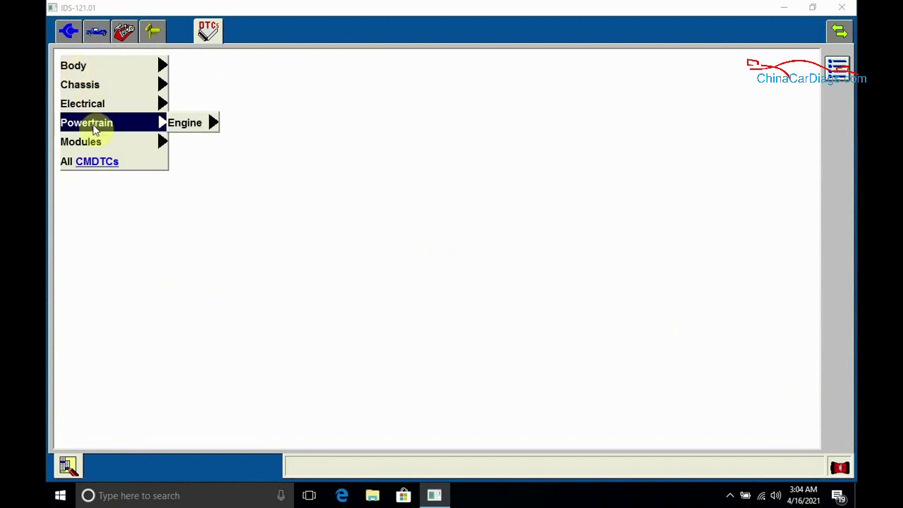
pyautogui.click(191, 121)
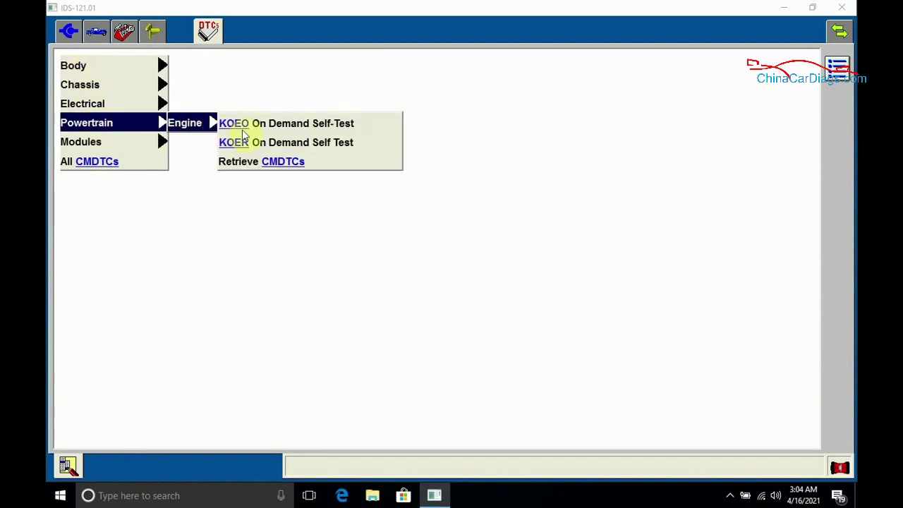
pyautogui.click(296, 159)
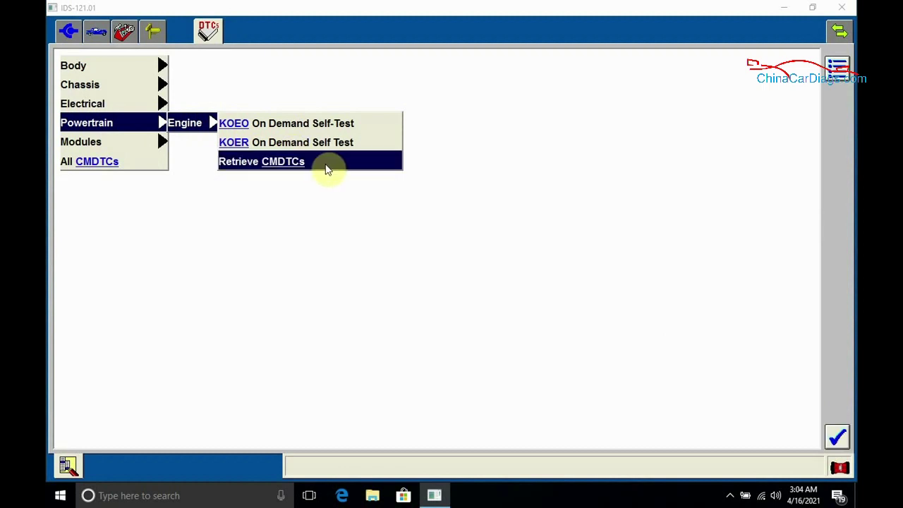
pyautogui.click(838, 439)
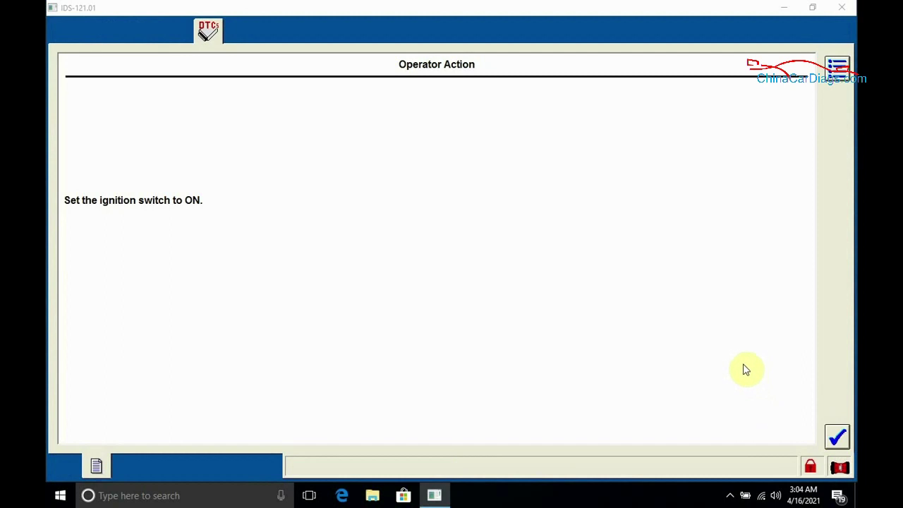
pyautogui.click(837, 437)
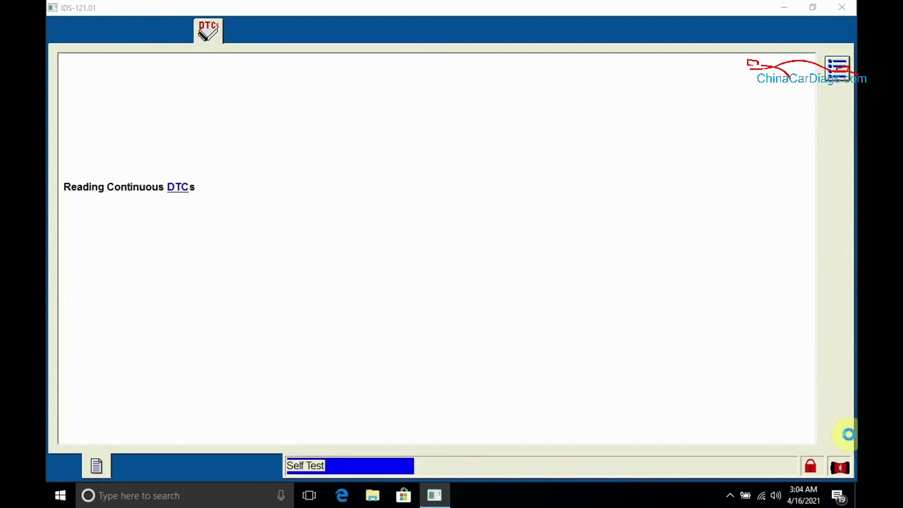